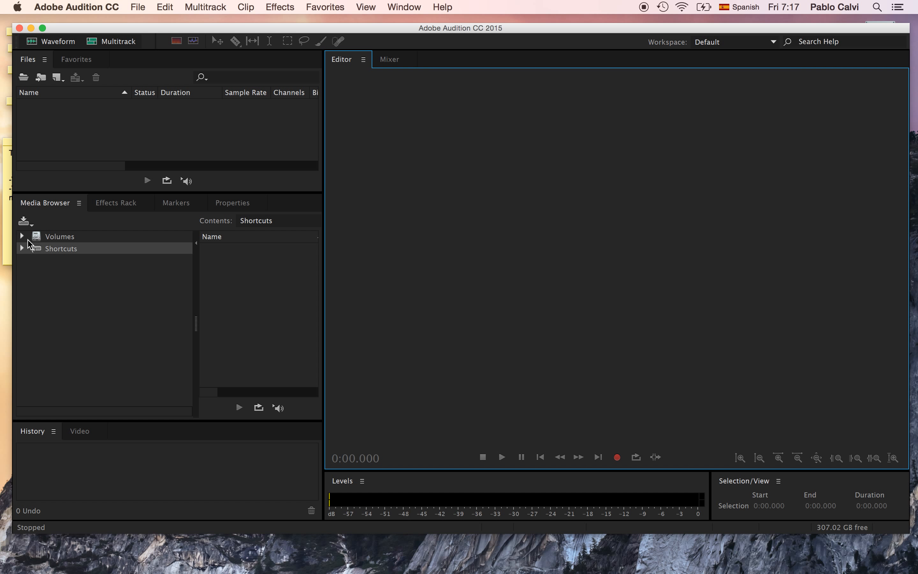
Step: Expand Volumes, Macintosh HD, Users, the personal home folder and Desktop in the Media Browser's folder tree
click(22, 236)
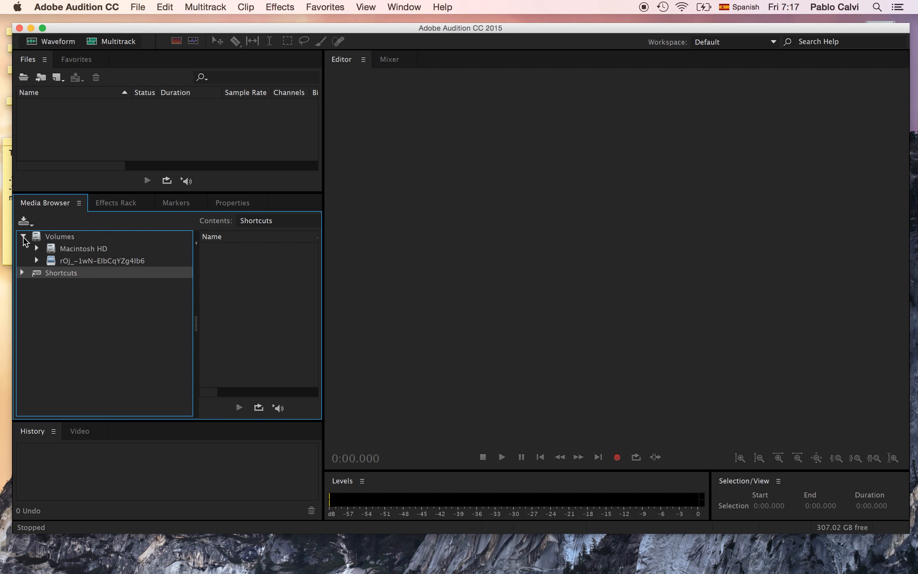
click(37, 249)
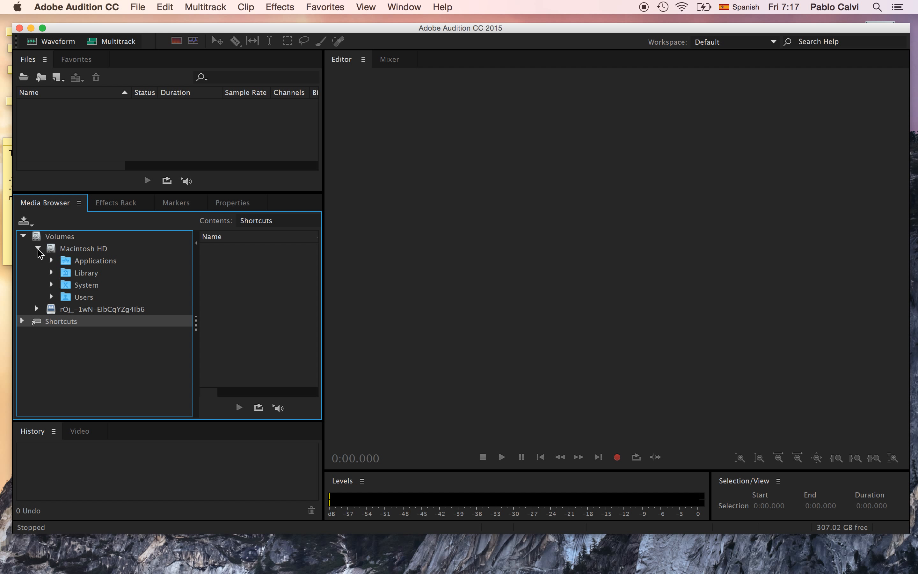
click(52, 297)
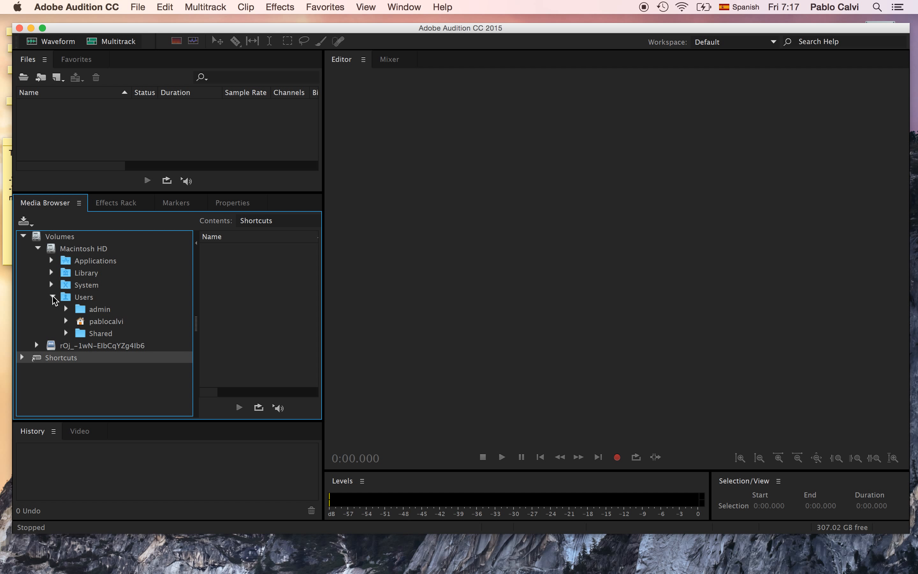
click(67, 322)
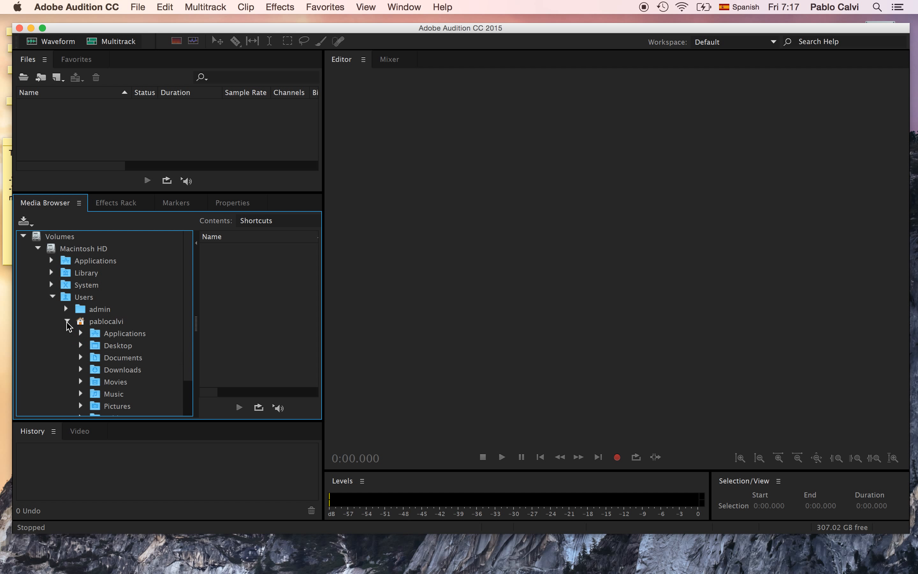
click(81, 346)
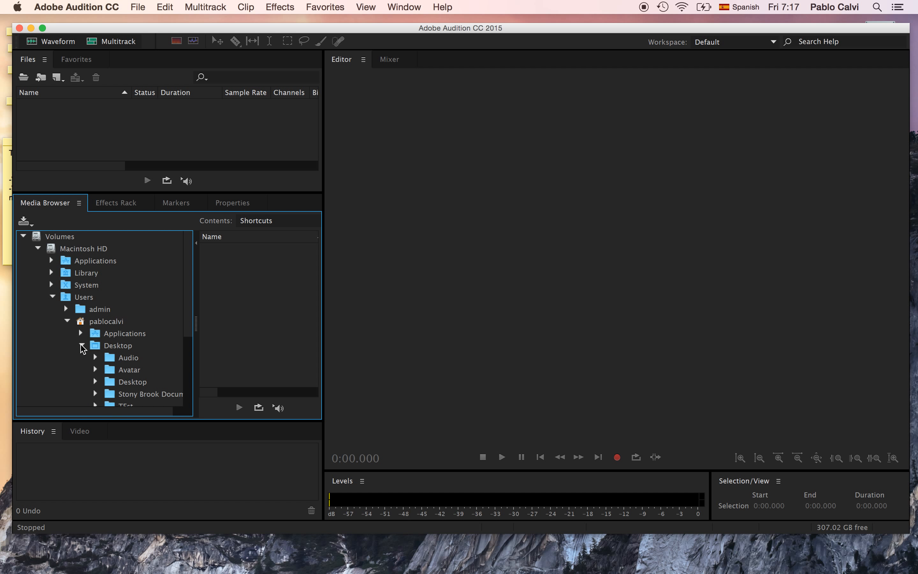
Step: Move the desktop's TEst folder to the Trash, shifting the application window aside, then restore the window's position and enlarge it slightly
drag(260, 31, 190, 16)
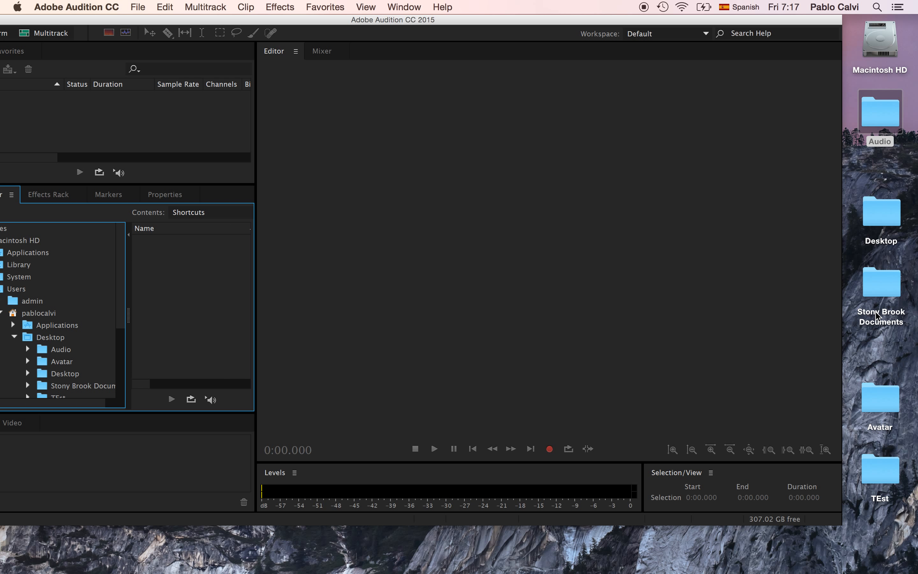
drag(120, 326, 128, 271)
drag(877, 473, 863, 554)
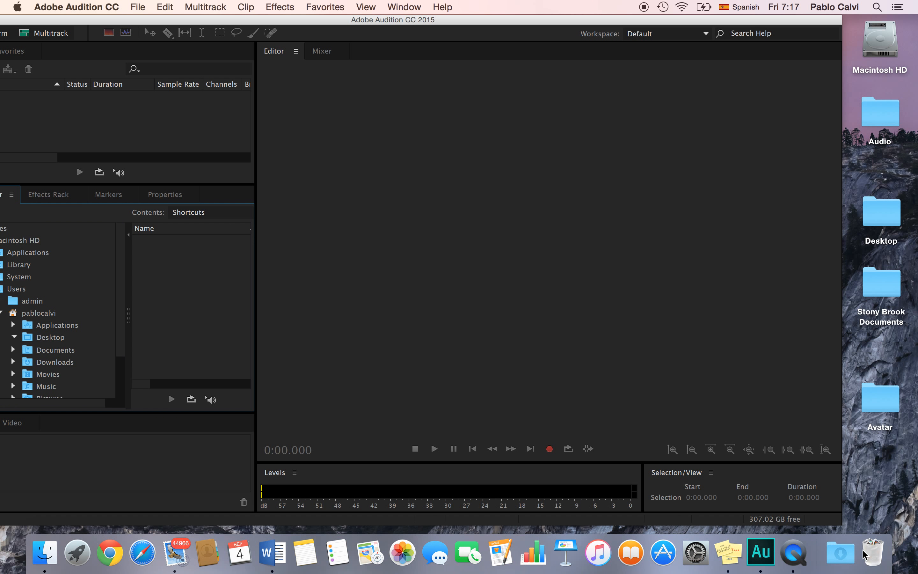
drag(492, 23, 509, 23)
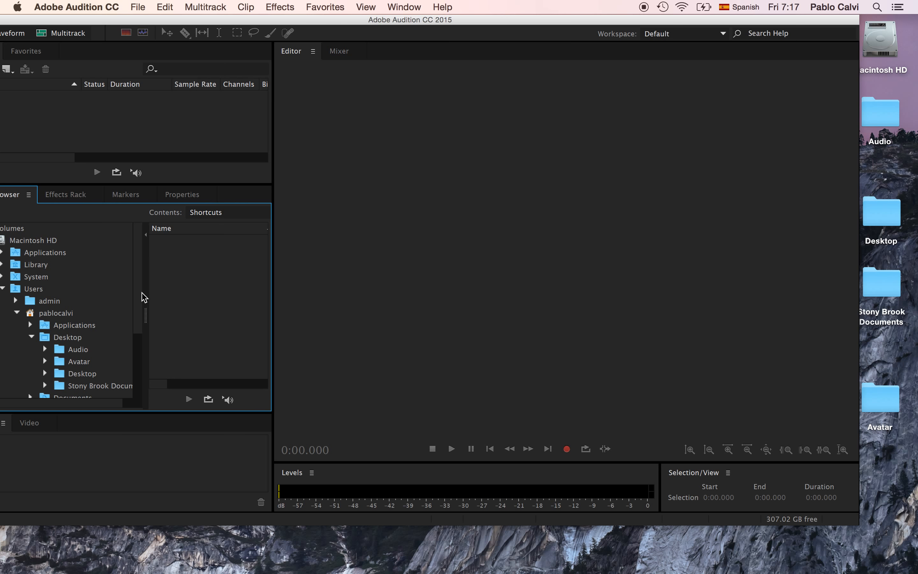
drag(136, 301, 135, 268)
drag(310, 24, 352, 24)
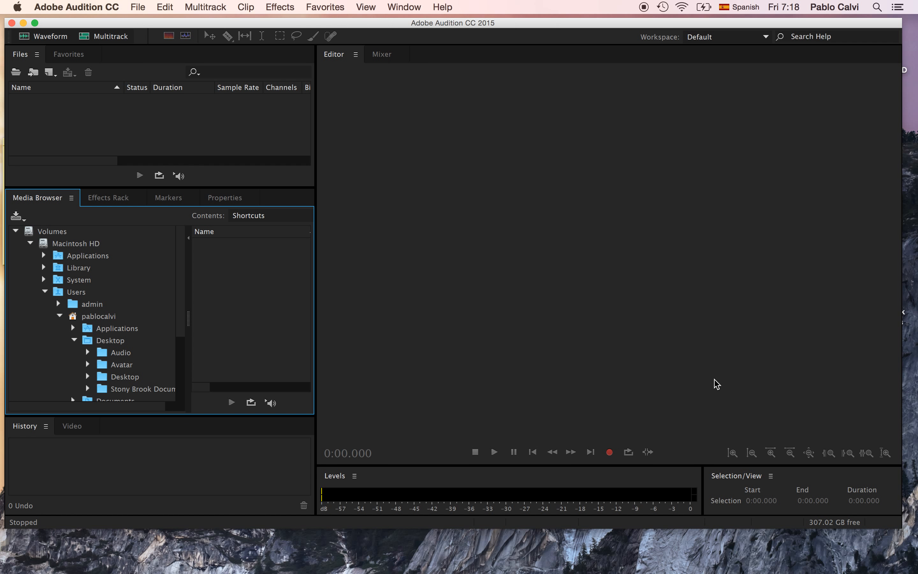
drag(902, 528, 911, 547)
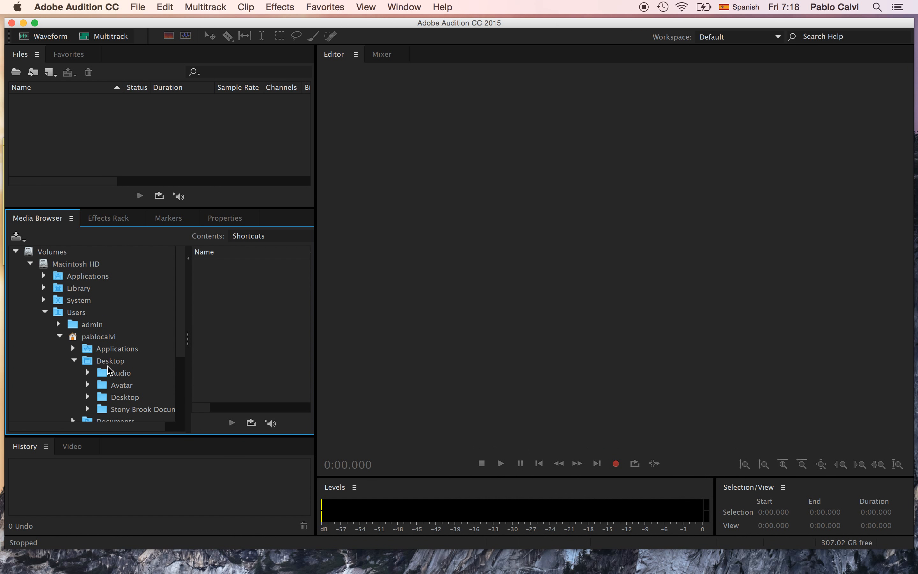
Step: Import interview.m4a, music_bed.mp3 and nat_sound.mp3 from the Desktop's Audio folder into the project files
click(88, 373)
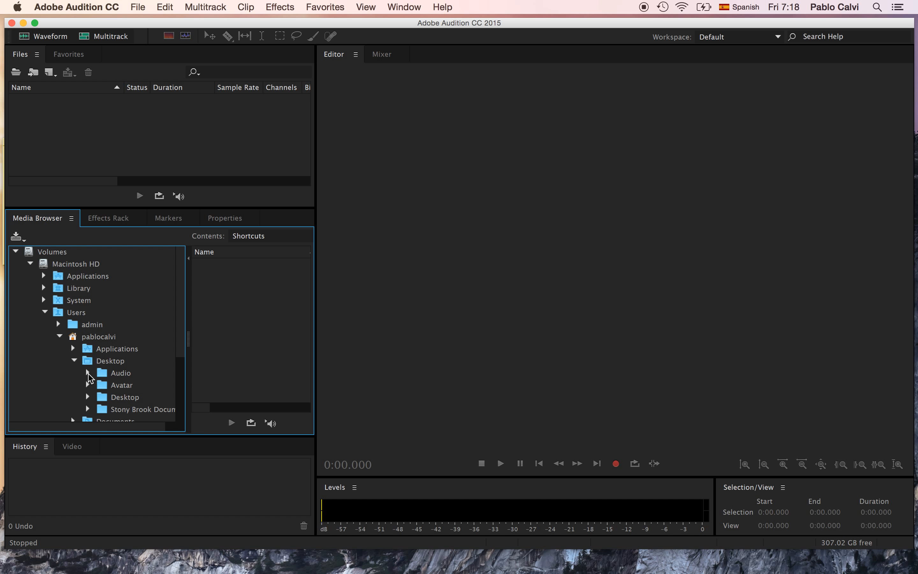
click(114, 377)
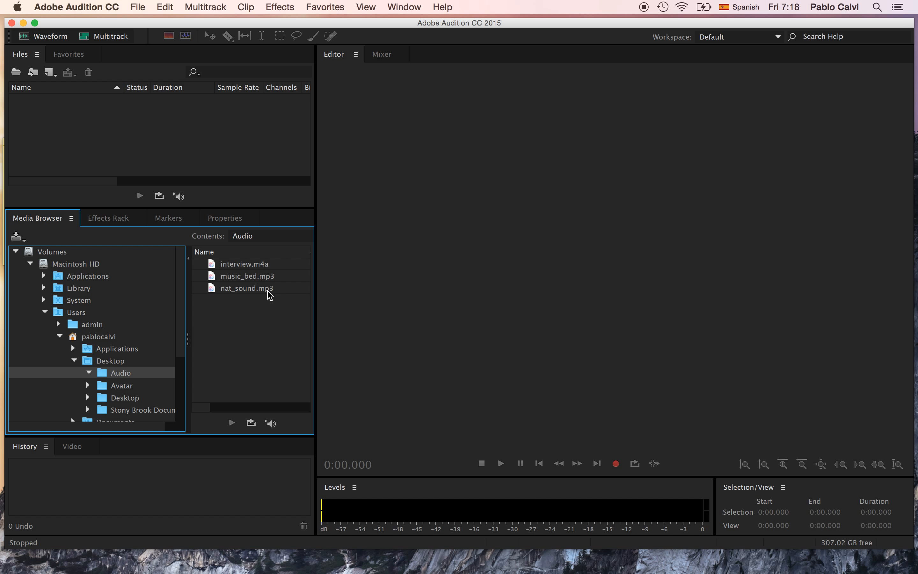
click(243, 266)
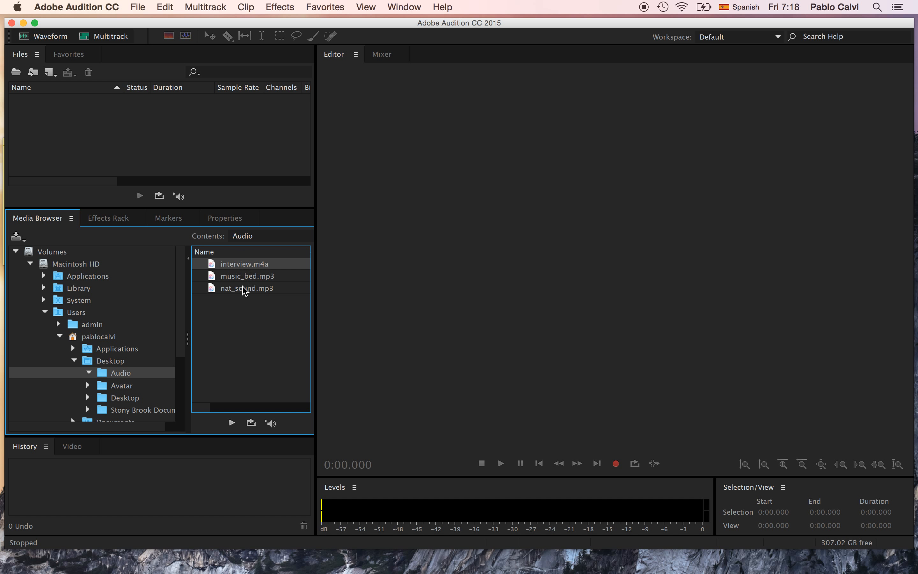
shift+click(244, 289)
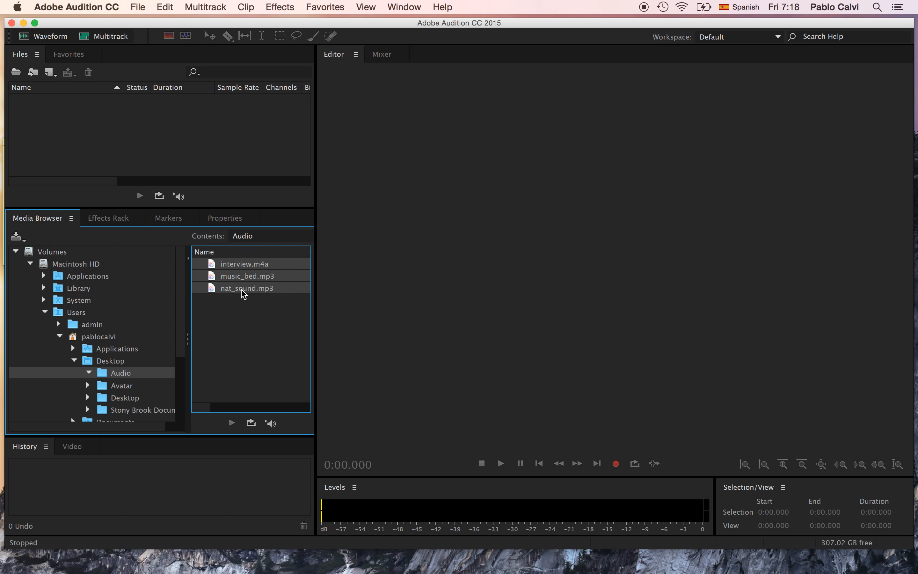
click(236, 266)
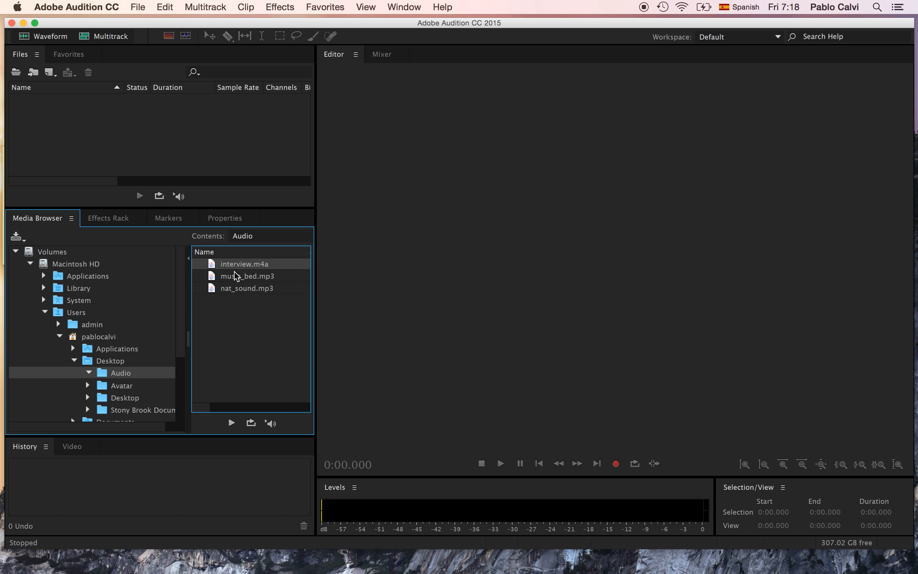
shift+click(236, 290)
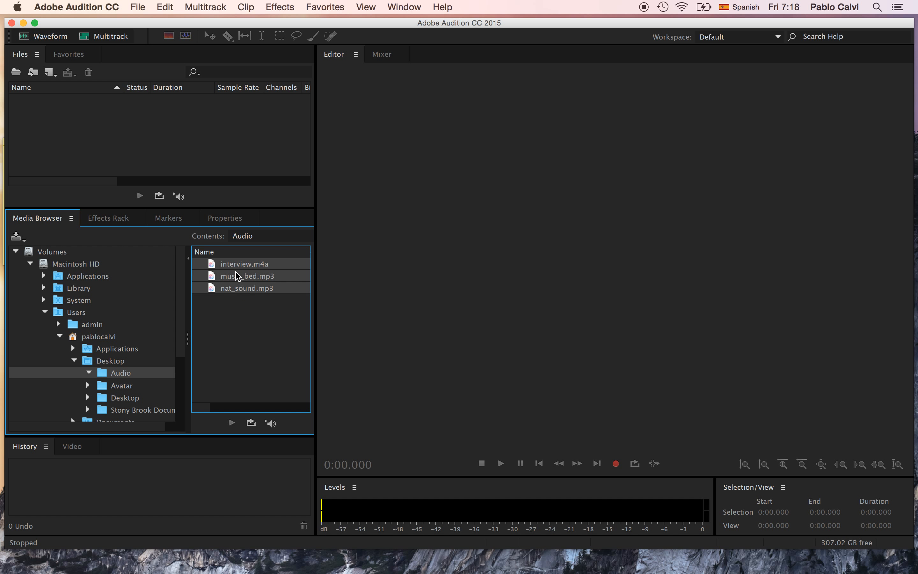
drag(238, 271, 63, 112)
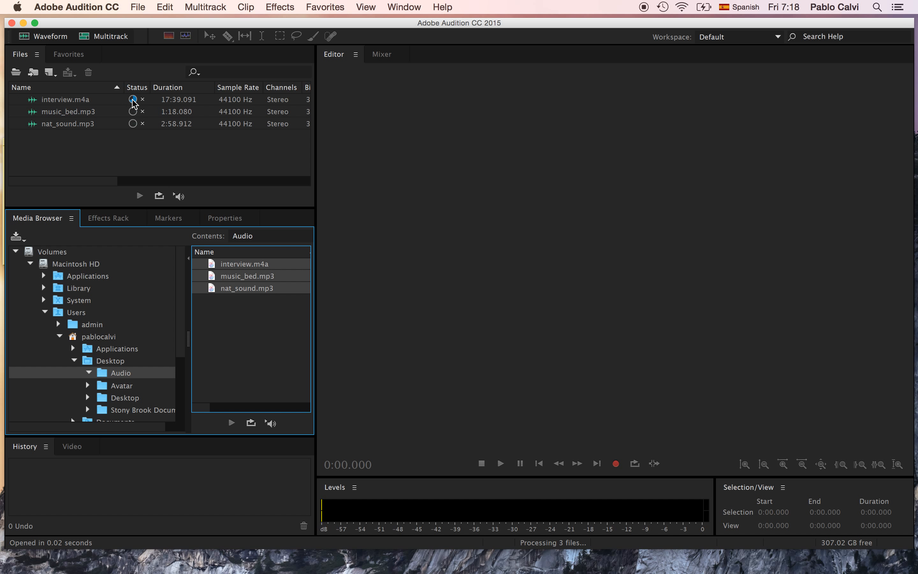
mouse_move(133, 102)
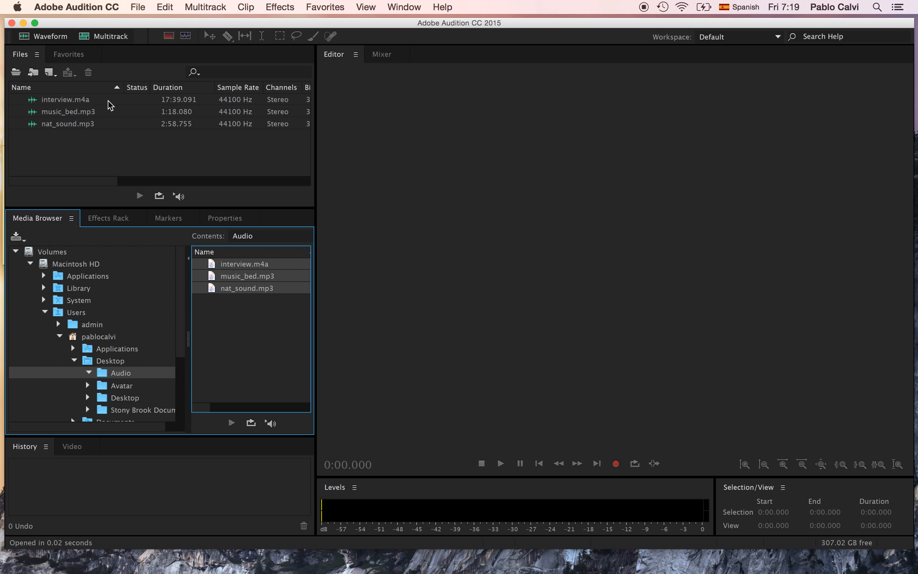
Step: Open interview.m4a in the waveform editor with its file properties displayed, and return to the Media Browser
click(222, 222)
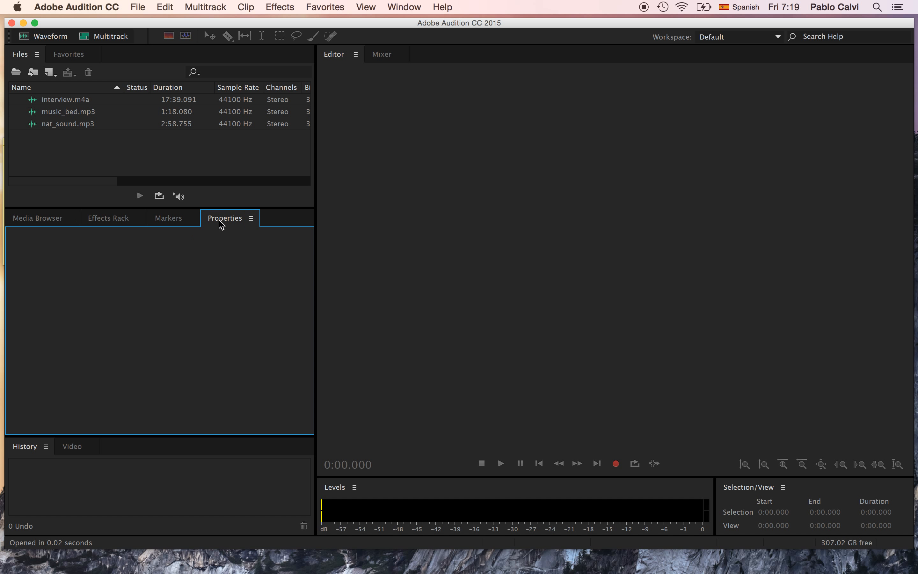
click(77, 99)
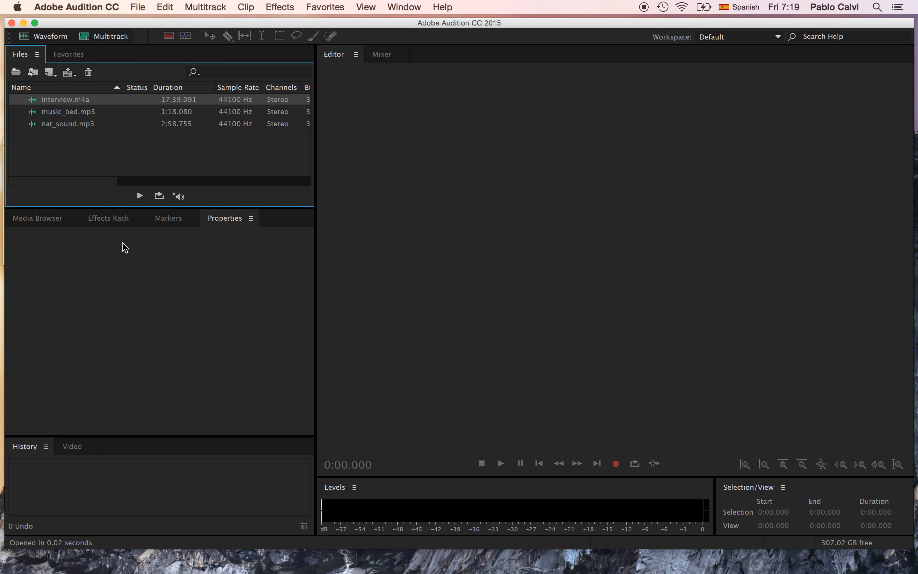
click(62, 101)
double_click(63, 101)
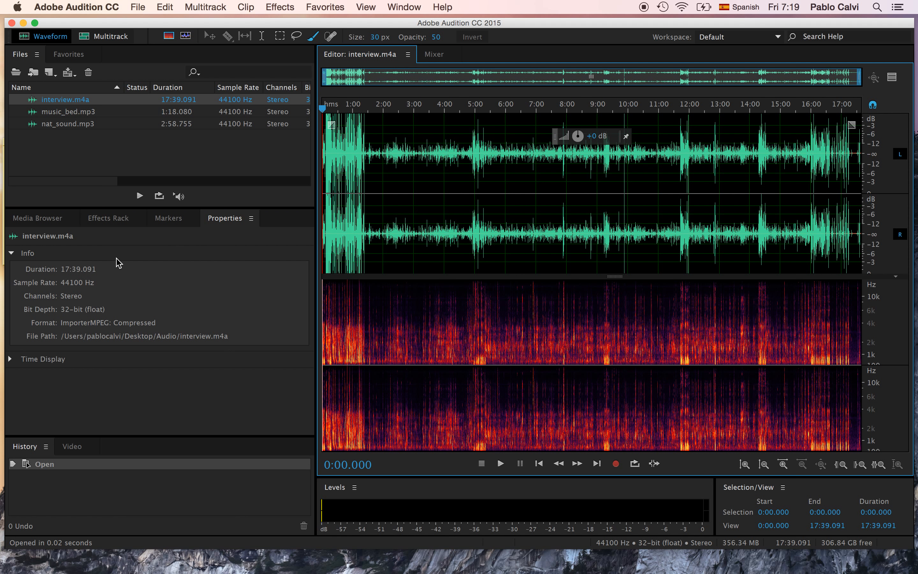
click(46, 218)
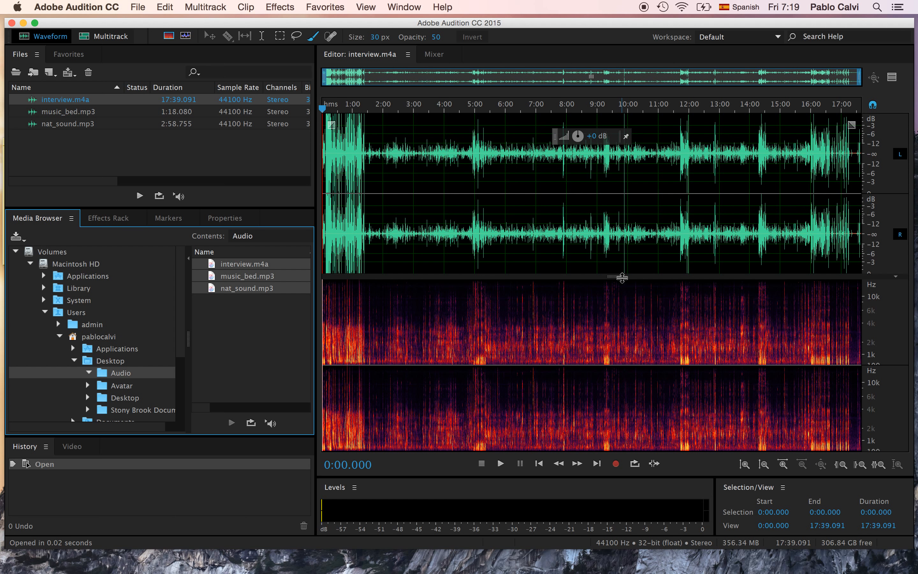
Step: Select about 4:21.6 to 7:09.4 of the interview with the Time Selection tool and adjust that range's amplitude
drag(622, 277, 615, 277)
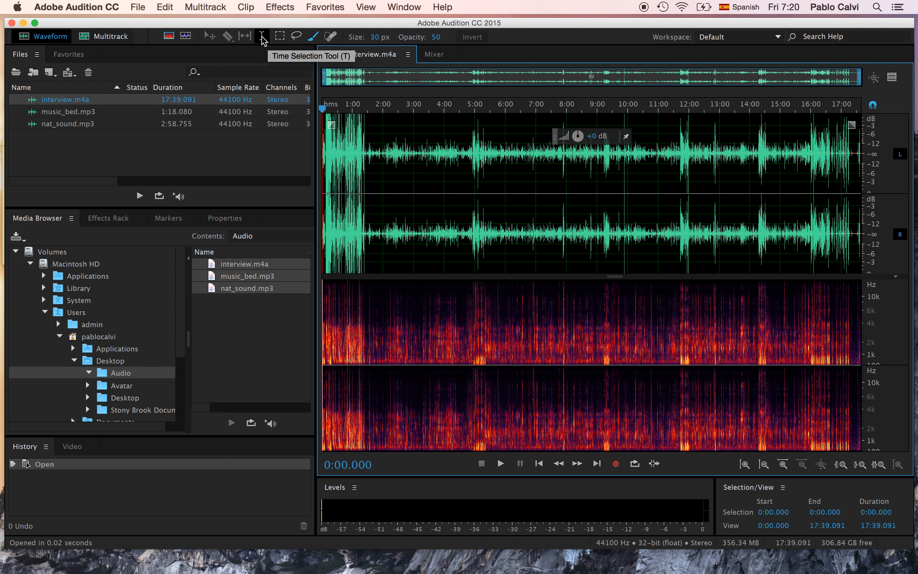
click(262, 37)
drag(456, 152, 541, 164)
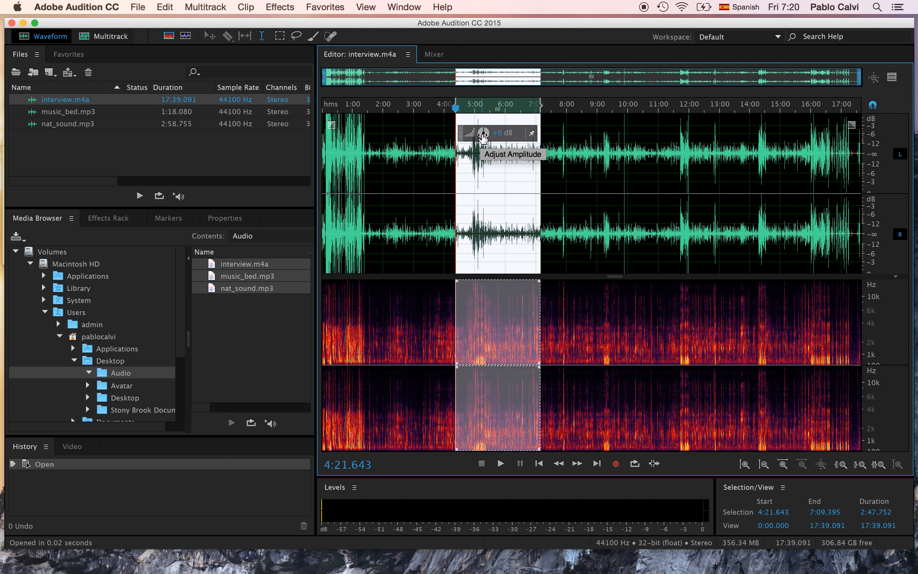
drag(483, 139, 473, 141)
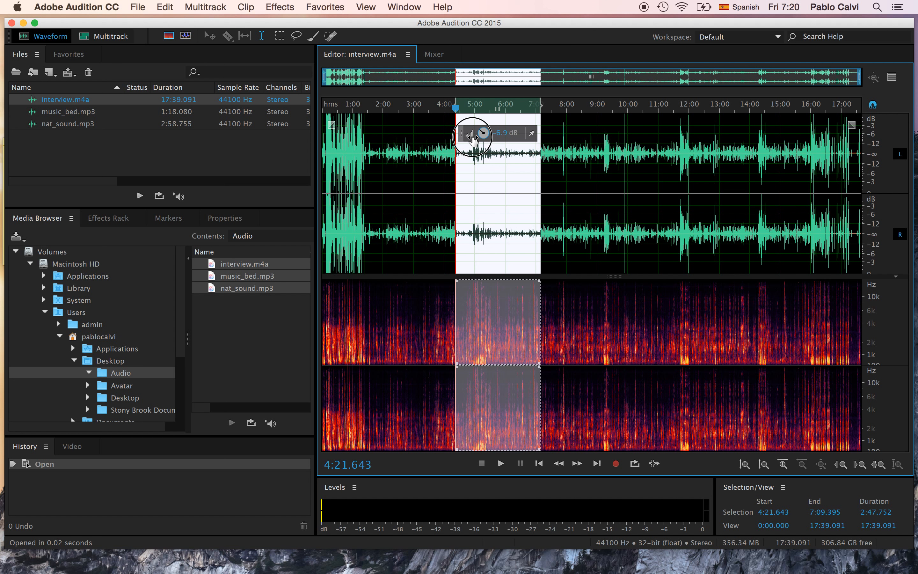
drag(473, 141, 488, 140)
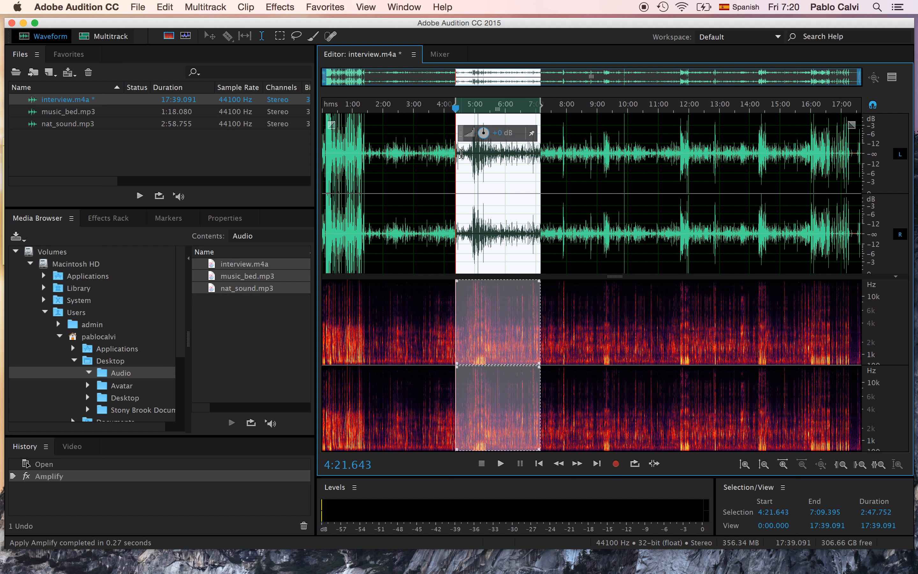
Step: Undo the Amplify change on the selected interview range
click(144, 8)
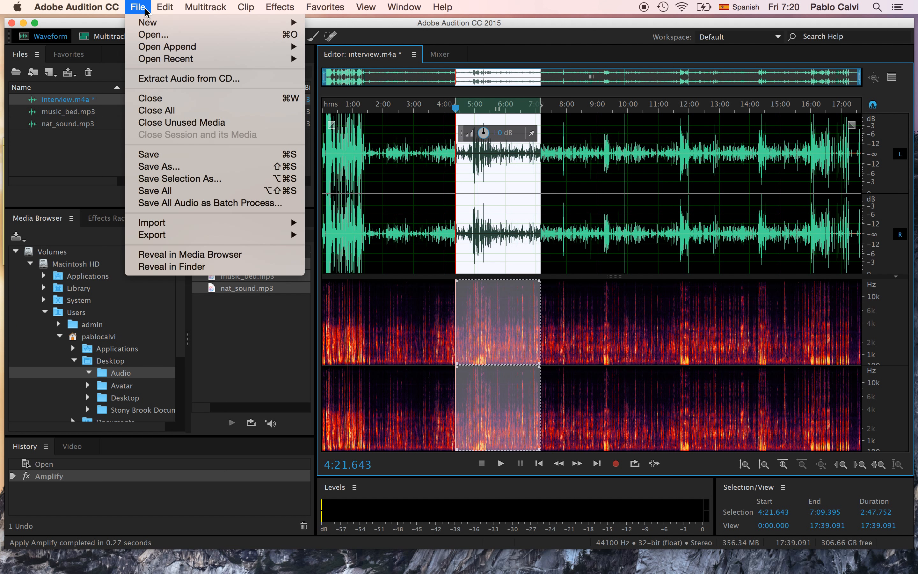
mouse_move(166, 7)
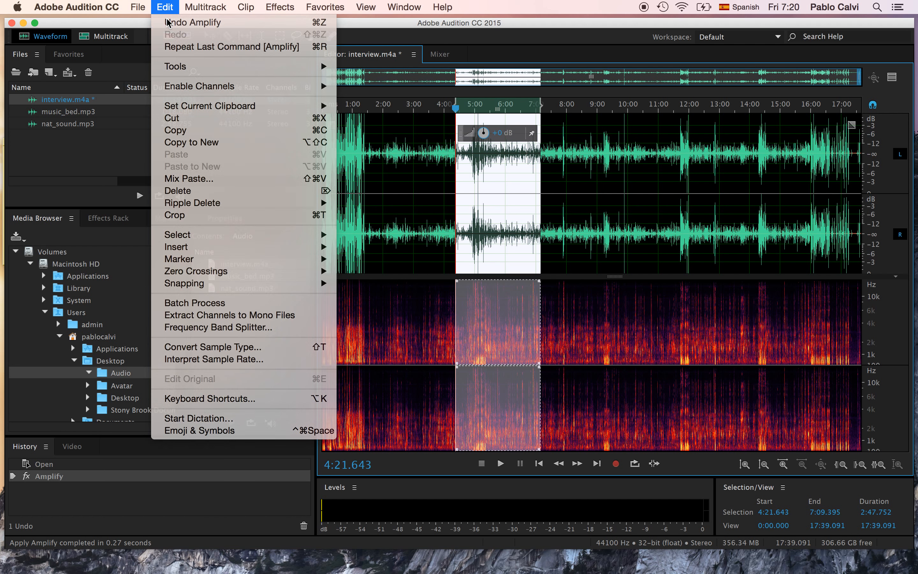
click(169, 23)
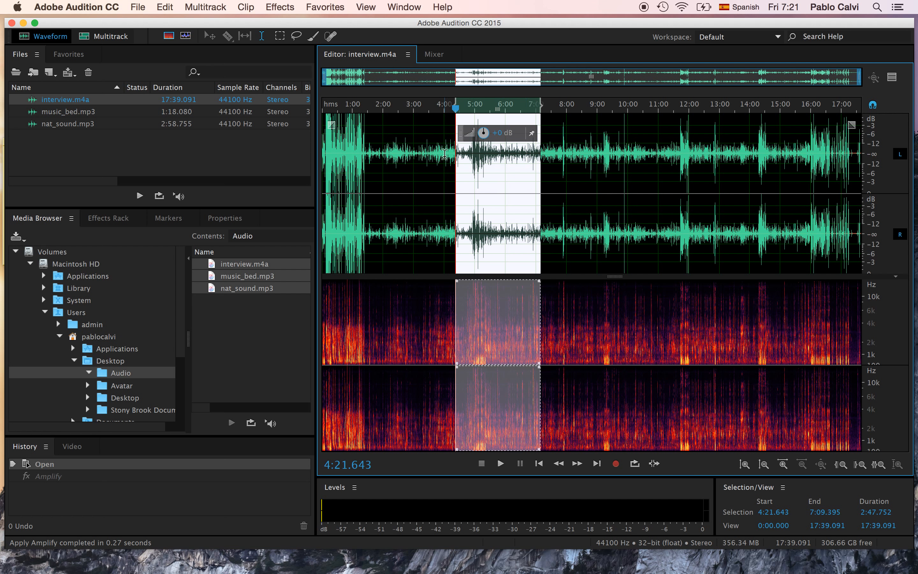
Step: Pin the amplitude control in place, select about 3:35.3 to 7:36.9 of the interview, and lower that range's amplitude
drag(591, 158, 673, 170)
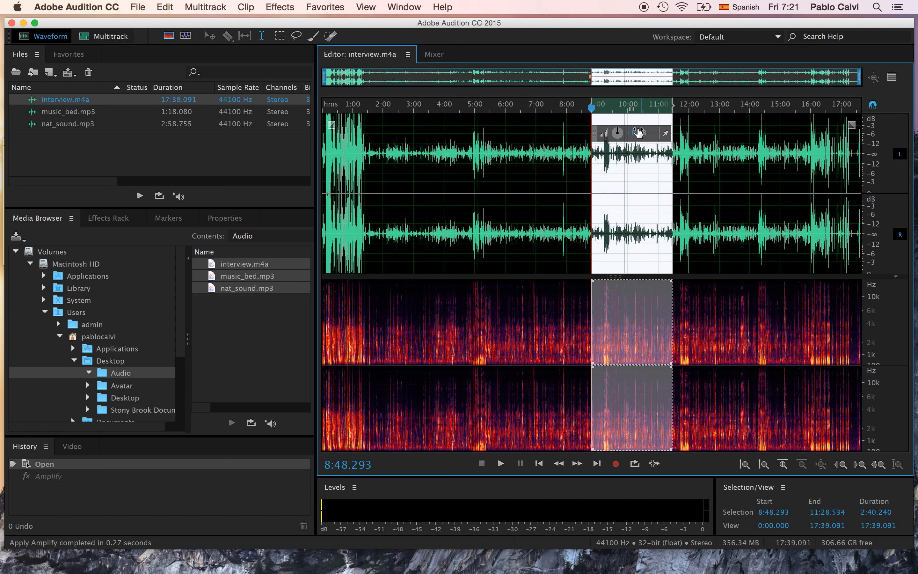
click(665, 133)
drag(433, 153, 555, 161)
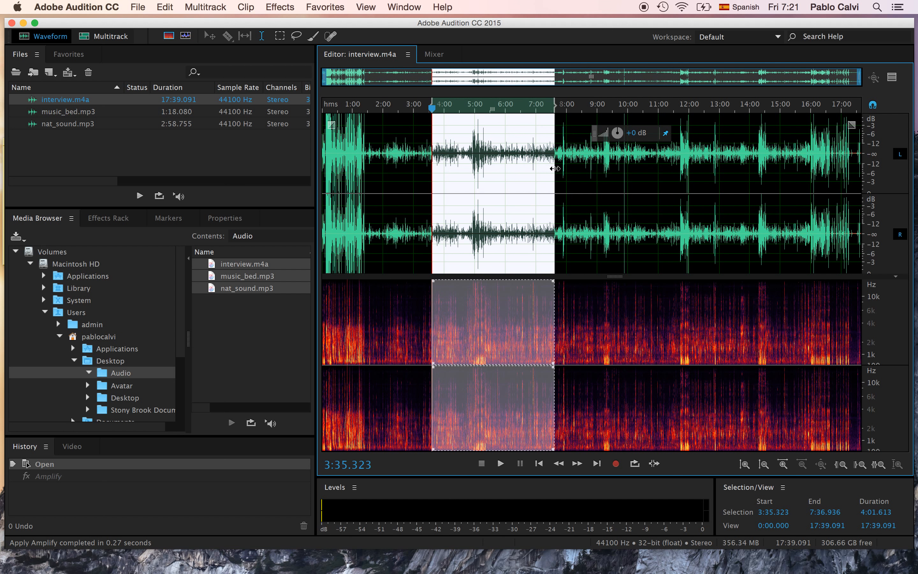
drag(617, 133, 617, 136)
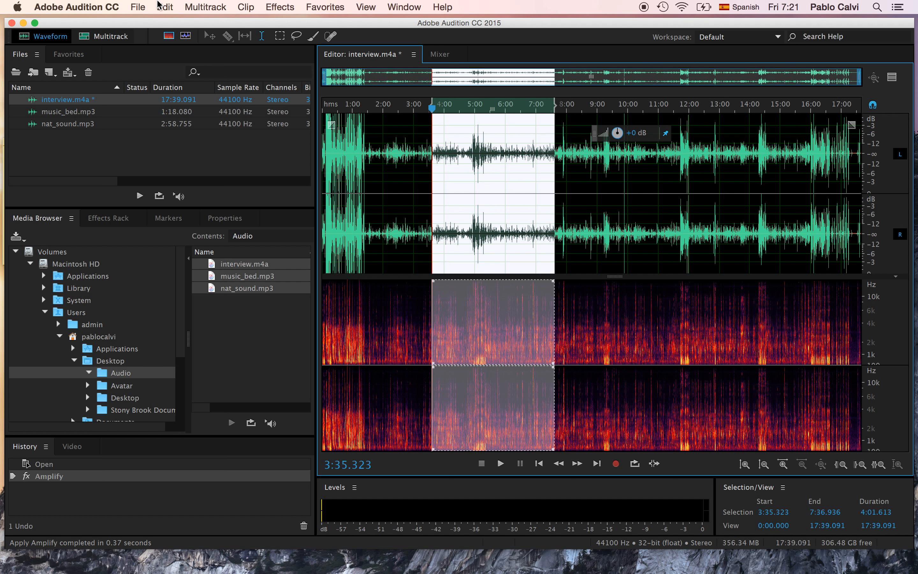
Step: Undo the latest amplitude change and activate the Lasso Selection tool for the spectral display
click(163, 7)
click(178, 22)
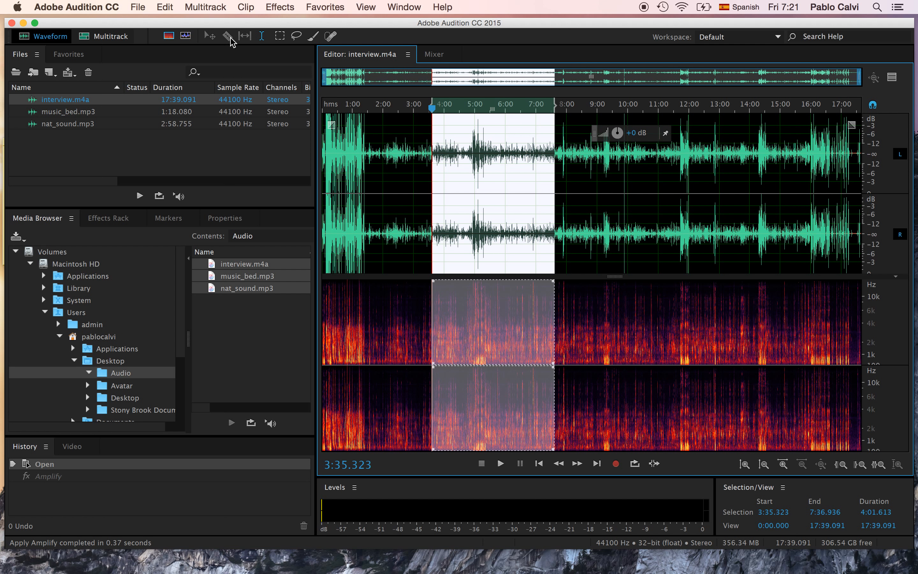
click(296, 38)
Step: Lasso an irregular mid-to-high-frequency region of the interview's spectral display from about 9:52 to 13:59, and clear the selection
mouse_move(625, 322)
mouse_down()
mouse_move(750, 327)
mouse_move(729, 307)
mouse_move(684, 306)
mouse_move(648, 309)
mouse_move(624, 326)
mouse_up()
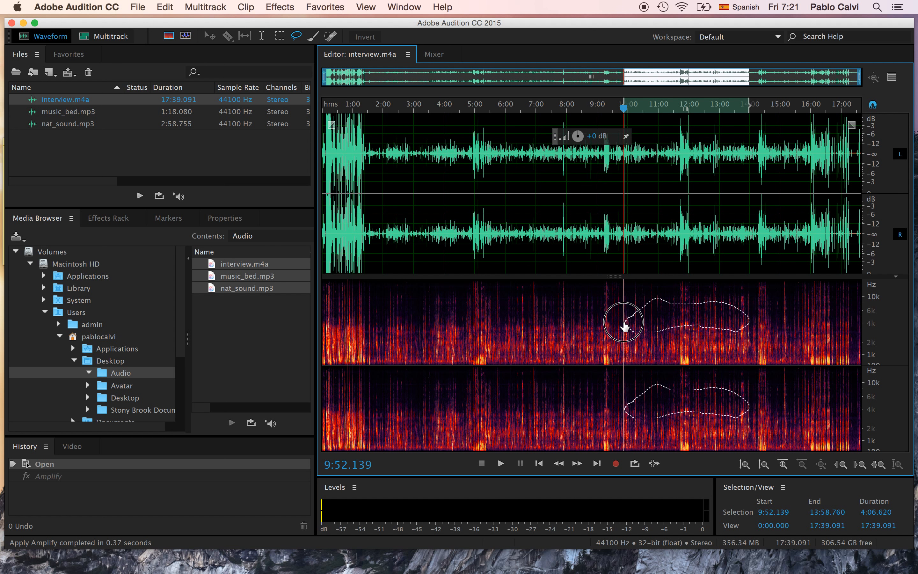
drag(625, 326, 625, 324)
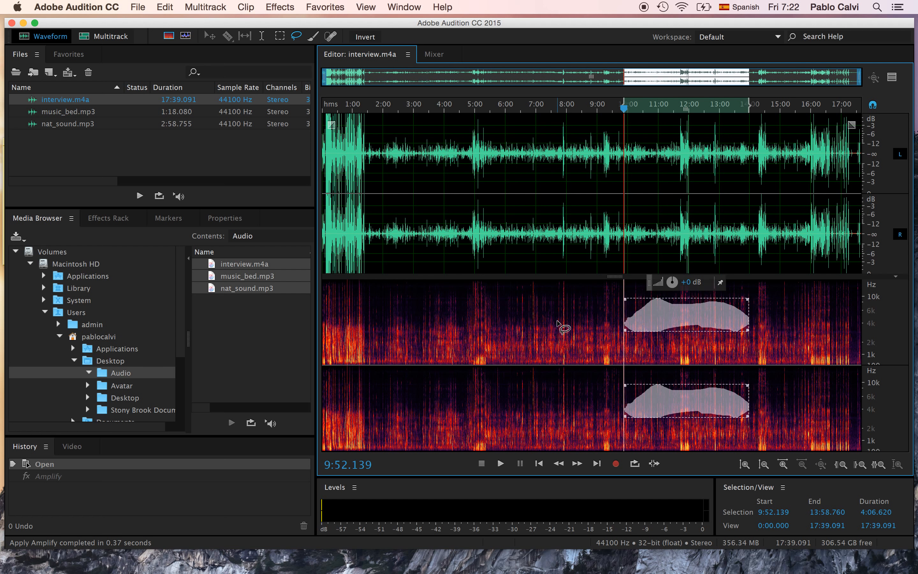
click(554, 311)
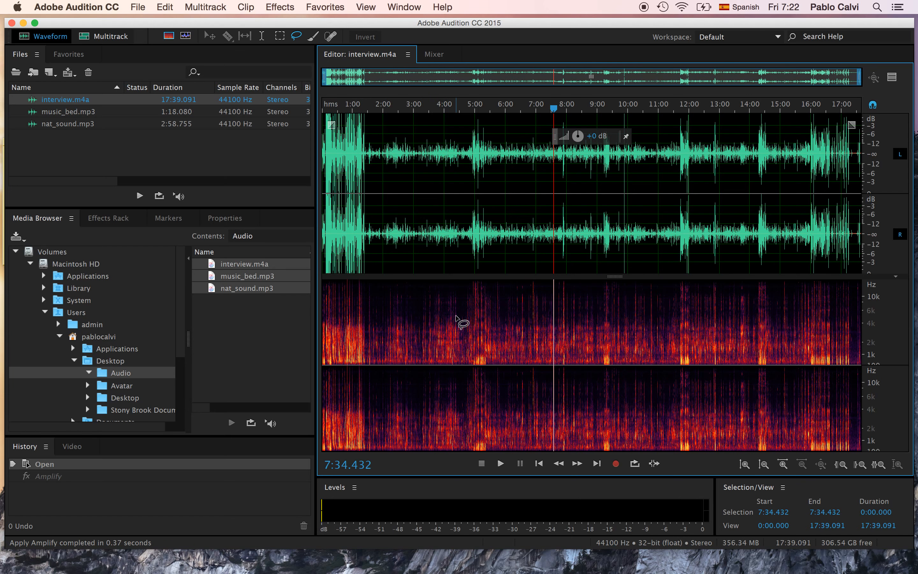
Step: Lasso a small spectral region from about 4:24 to 5:59 of the interview and adjust its amplitude
mouse_move(466, 346)
mouse_down()
mouse_move(492, 348)
mouse_move(497, 323)
mouse_move(471, 324)
mouse_move(465, 345)
mouse_up()
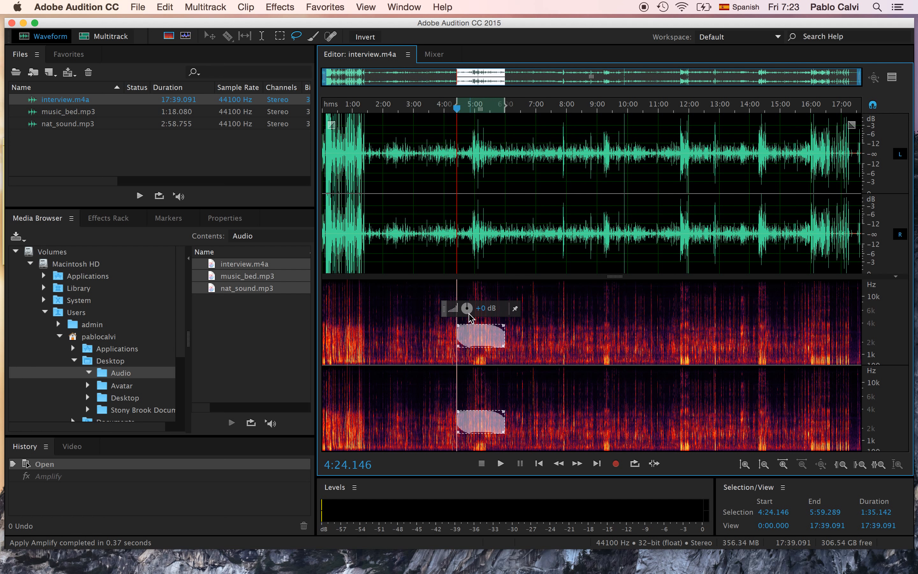
drag(467, 309, 460, 316)
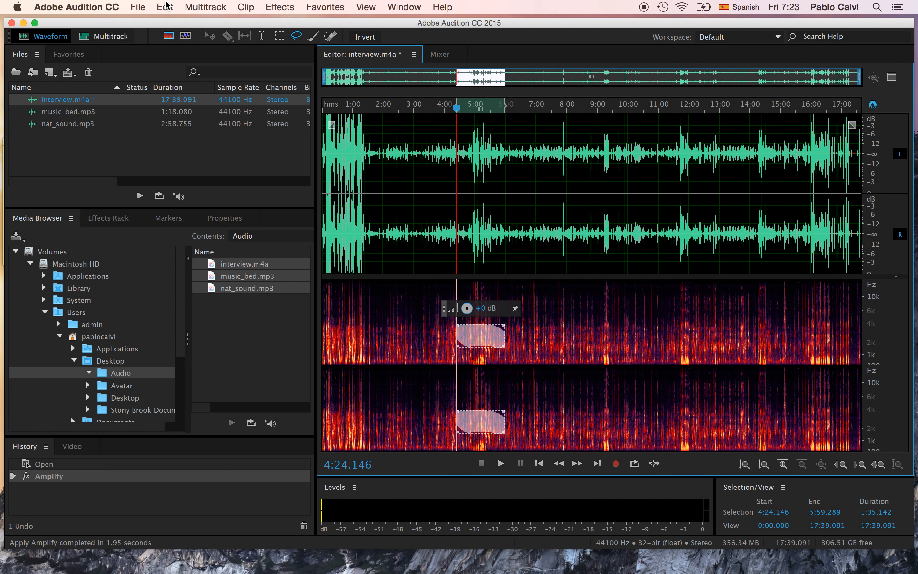
Step: Undo the Amplify change on the lassoed region and clear the spectral selection
click(166, 5)
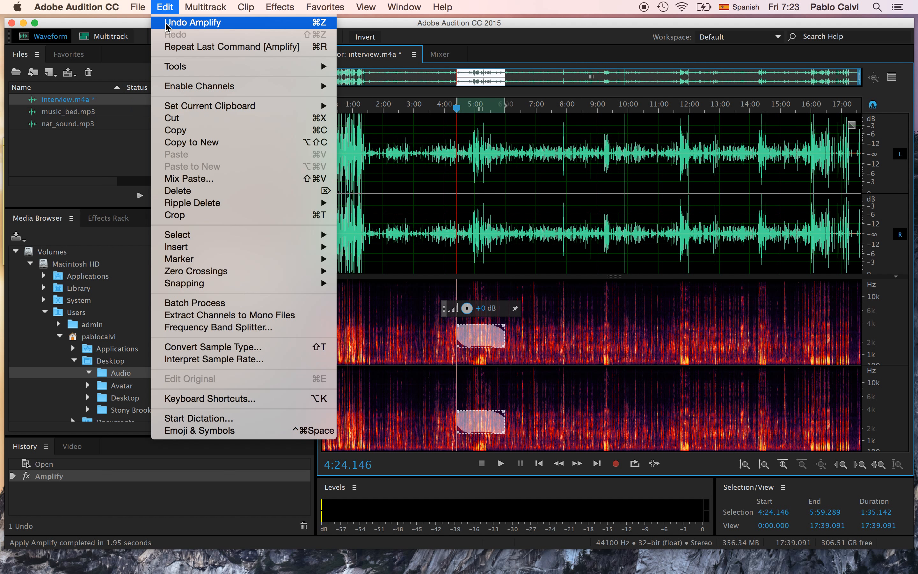
click(174, 20)
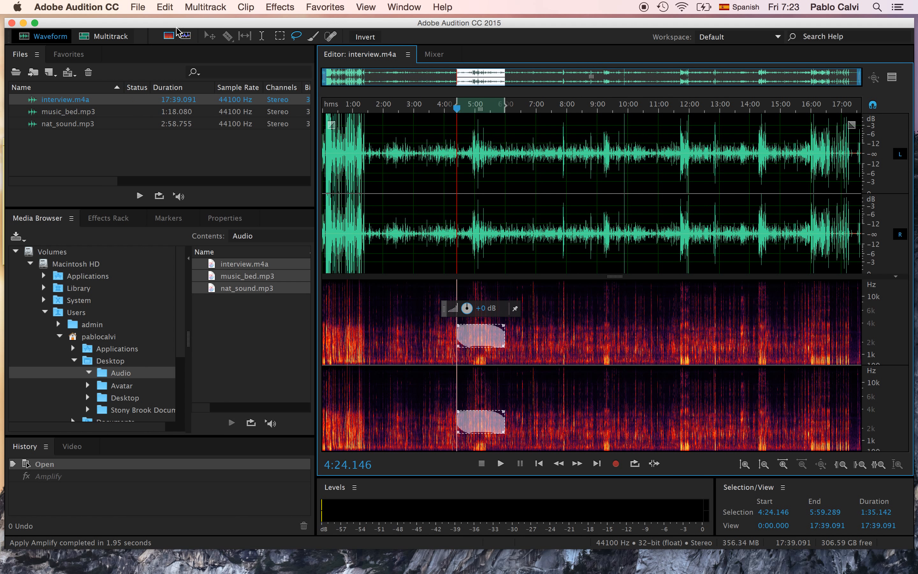
click(600, 327)
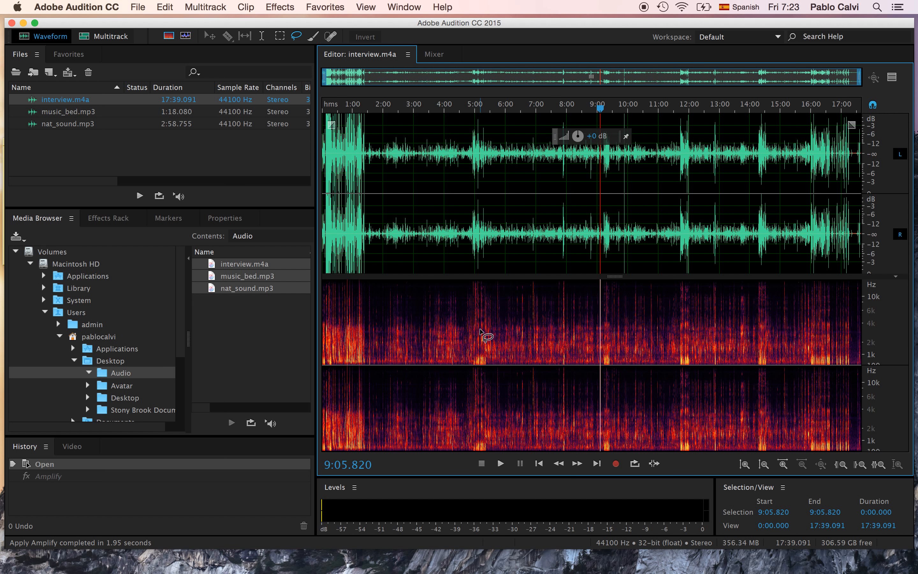
Step: Activate the Paintbrush Selection tool and set its brush size to 90 px and opacity to 50
click(314, 37)
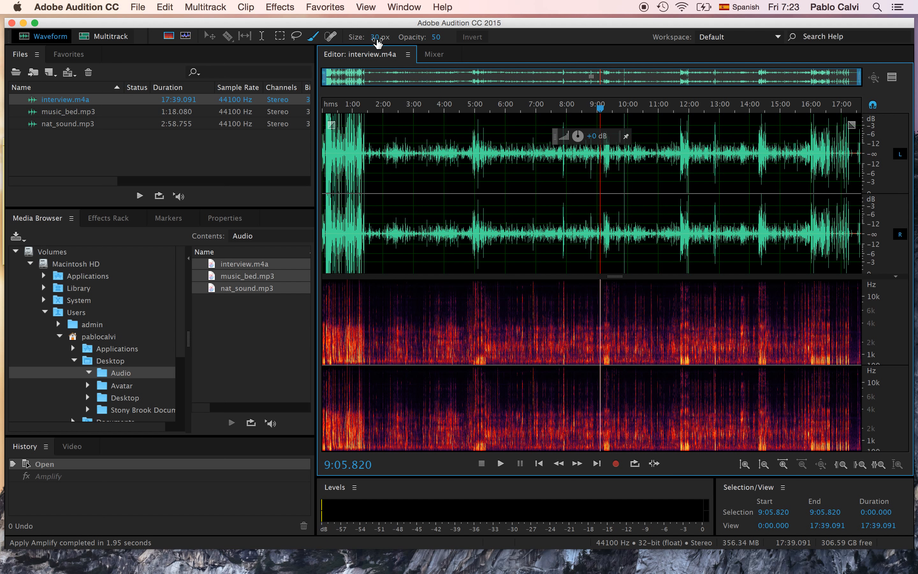
drag(376, 42, 363, 42)
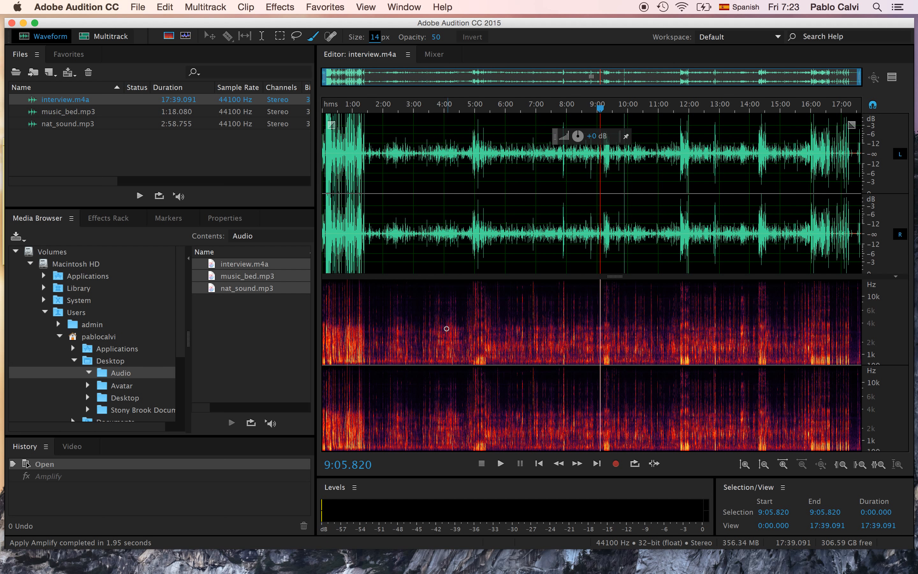
drag(378, 42, 429, 44)
drag(440, 44, 412, 42)
drag(436, 37, 473, 49)
Step: Paint a low-frequency spectral selection from about 4:18.5 to 5:47.4 of the interview, and clear it
click(485, 353)
drag(485, 353, 474, 353)
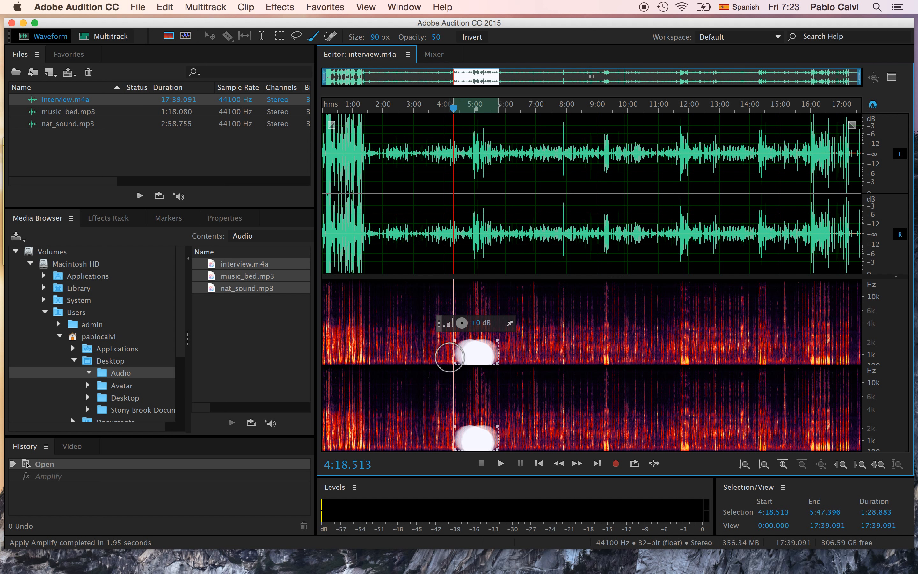
click(564, 338)
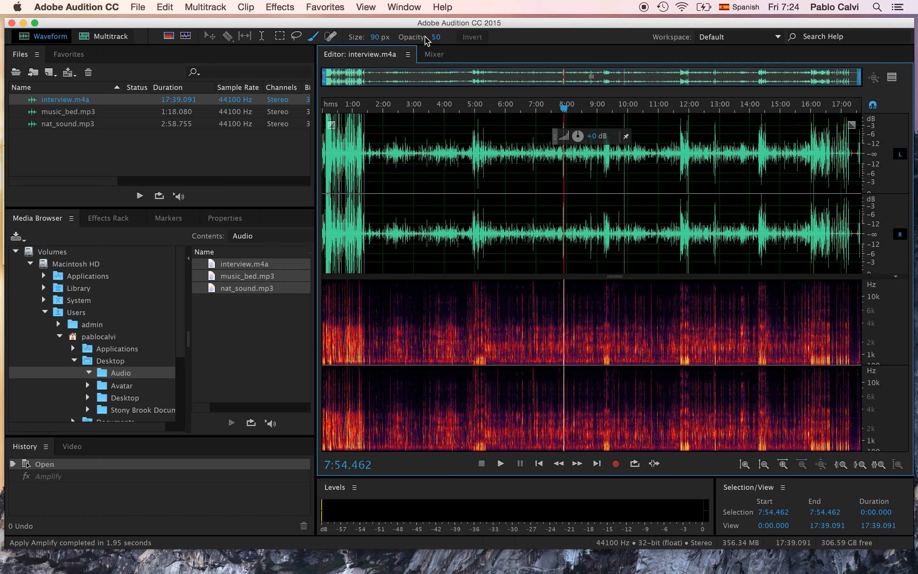
Step: Set the brush opacity to 20, paint a low-frequency selection from about 4:14.8 to 5:51.2, and clear it
click(434, 40)
drag(436, 39, 414, 43)
mouse_move(485, 348)
mouse_down()
mouse_move(473, 352)
mouse_move(481, 353)
mouse_up()
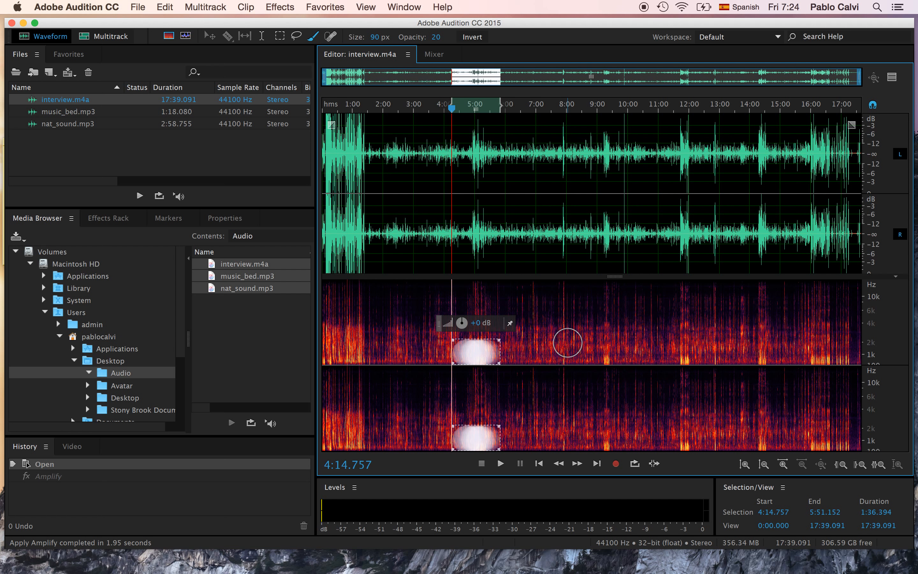
click(568, 343)
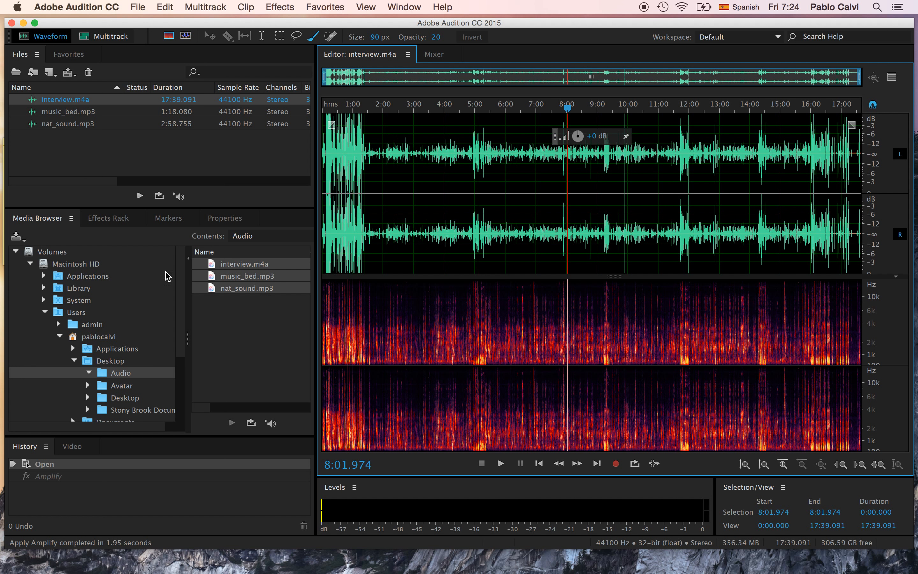
Step: Open music_bed.mp3 in the waveform editor and select about 0:25.0 to 0:26.9 of it
click(76, 113)
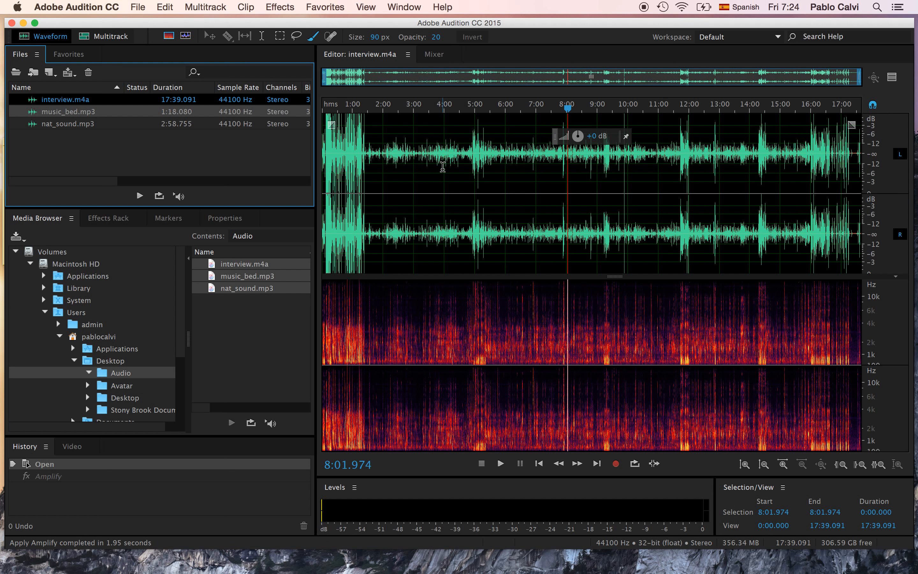
double_click(57, 114)
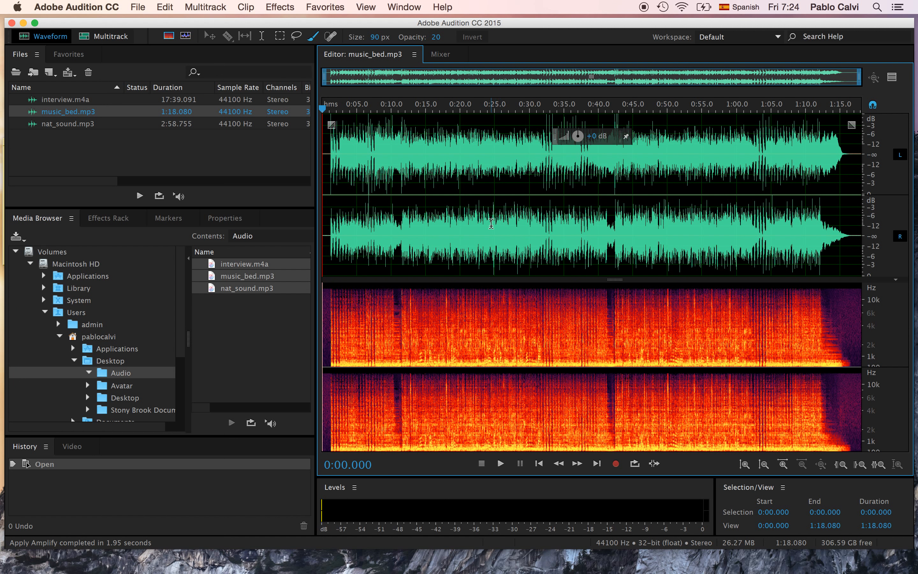
drag(493, 224, 508, 226)
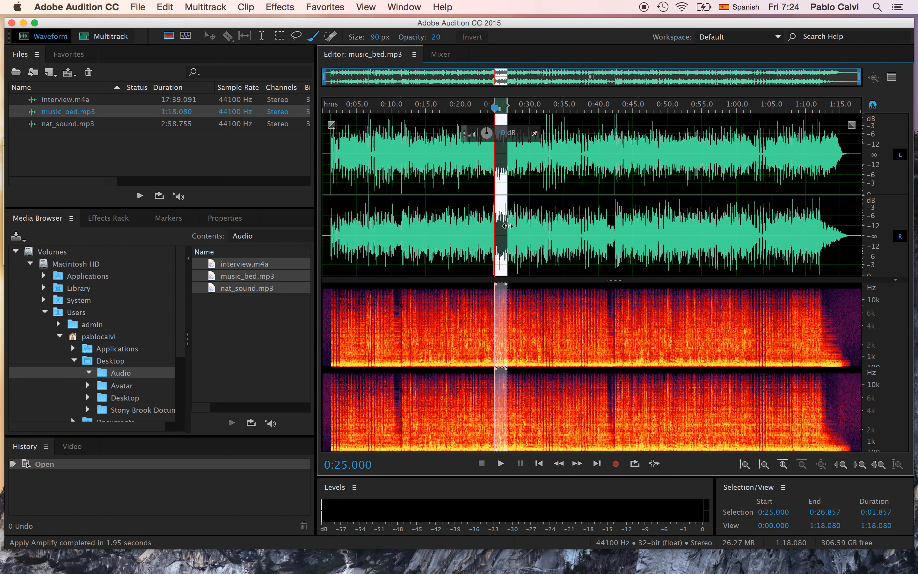